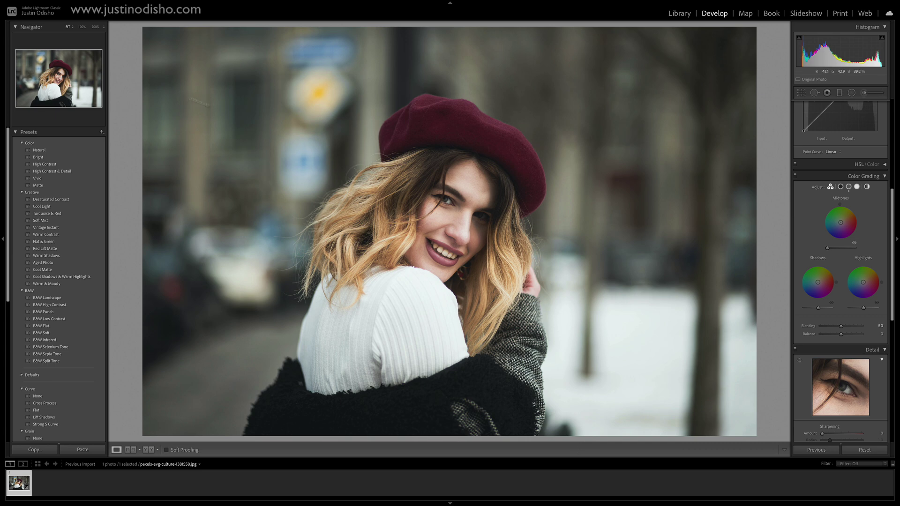
- Zoom the Navigator to 100% to inspect the woman's face up close
left_click(96, 27)
left_click(68, 27)
left_click(96, 26)
left_click(97, 27)
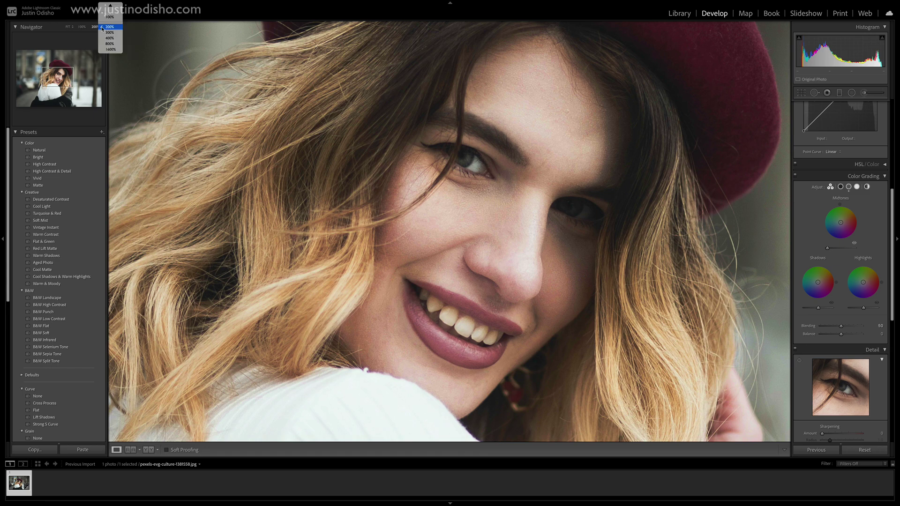
left_click(113, 18)
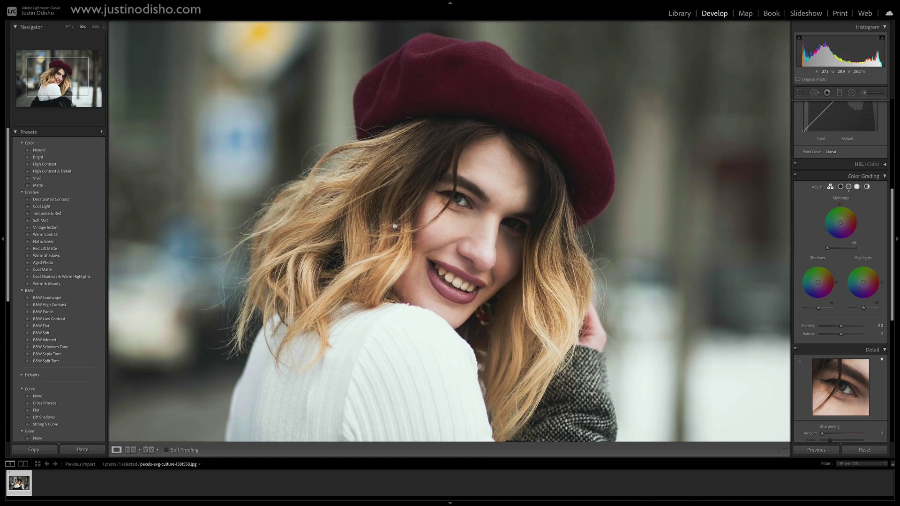
left_click_drag(895, 237, 891, 133)
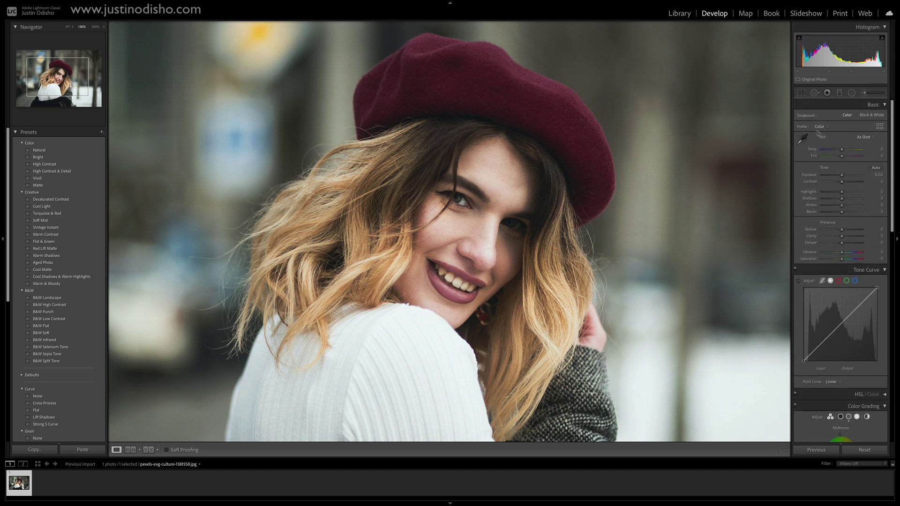
left_click_drag(892, 219, 888, 314)
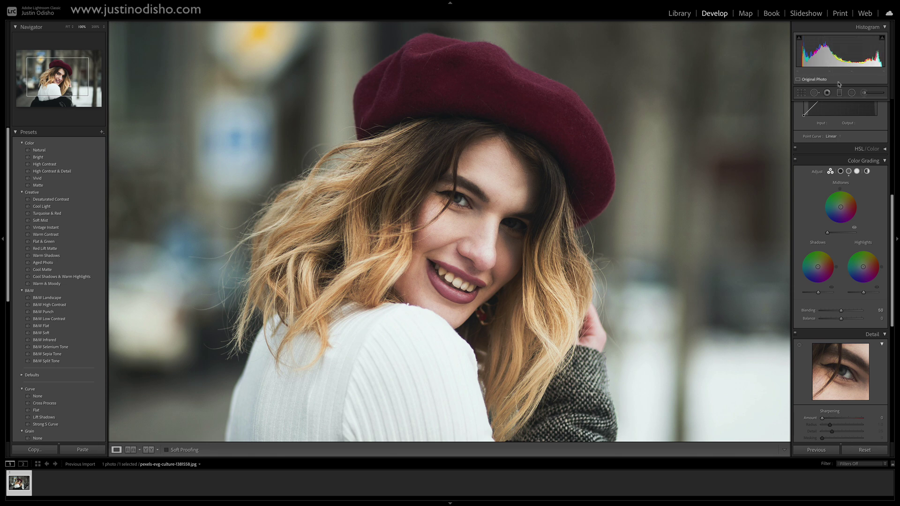
- Fit the whole portrait in view and tint the midtones teal-green on the Midtones wheel
left_click(69, 27)
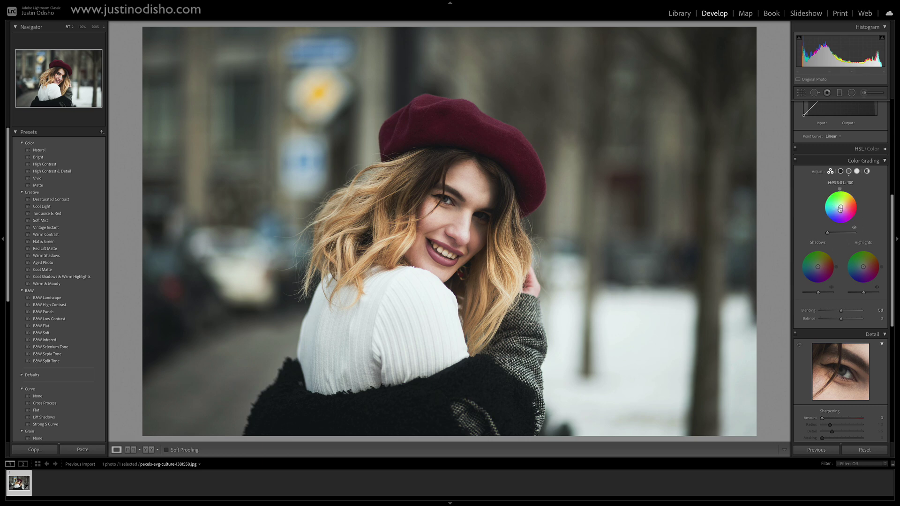
left_click_drag(841, 209, 838, 208)
double_click(839, 208)
mouse_move(841, 206)
left_mouse_down()
mouse_move(849, 196)
mouse_move(836, 201)
mouse_move(844, 212)
mouse_move(839, 202)
left_mouse_up()
- Fine-tune the midtones green tint and hue, then set midtone luminance to -17
key("alt")
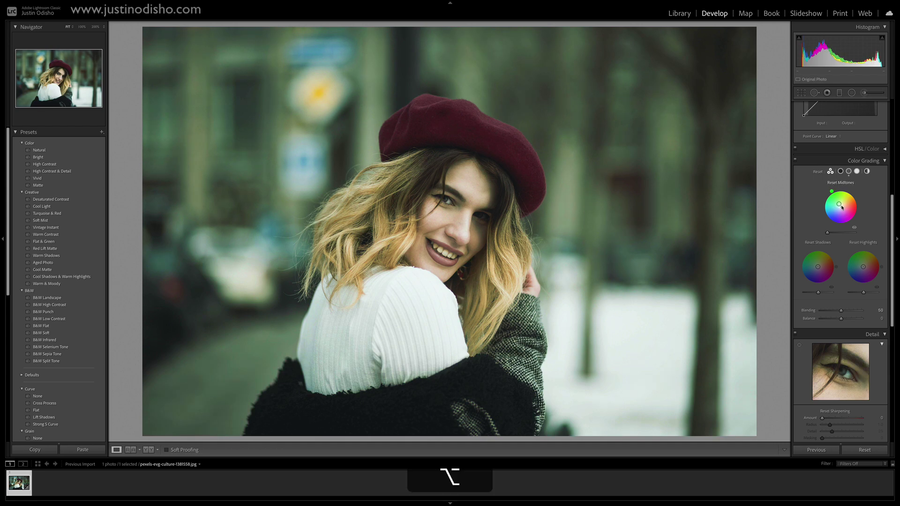
left_click_drag(839, 205, 840, 205)
left_click_drag(839, 202, 837, 202)
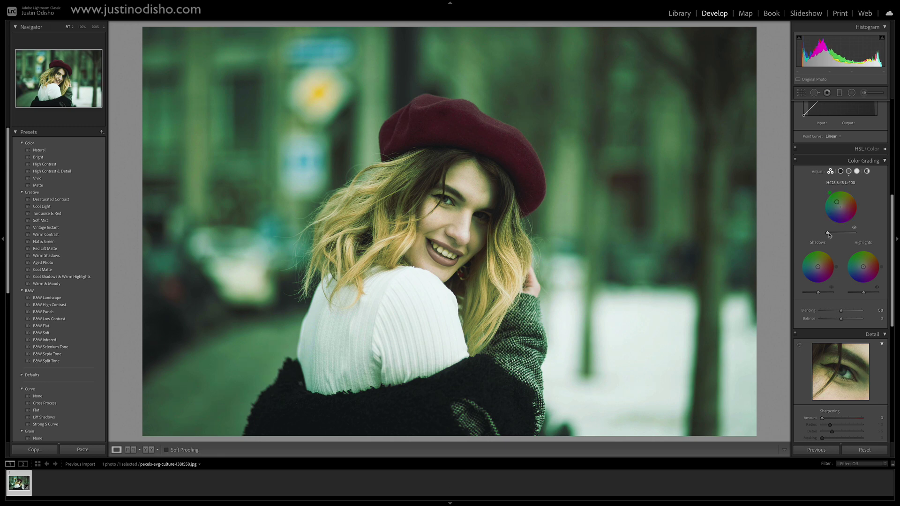
mouse_move(828, 233)
left_mouse_down()
mouse_move(866, 237)
mouse_move(827, 235)
mouse_move(839, 233)
left_mouse_up()
key("alt")
left_click_drag(837, 202, 828, 199)
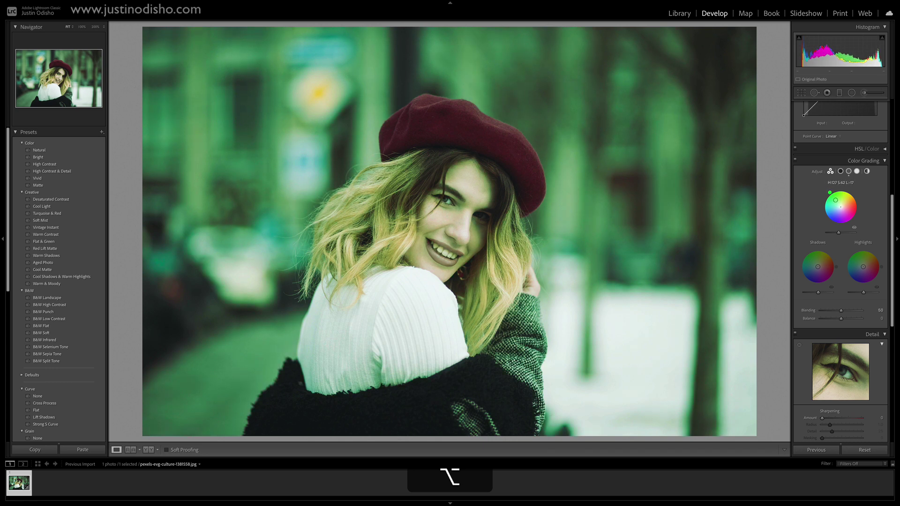
- Reset the midtones, reapply a darker green tint, and toggle it off and on to compare
double_click(835, 202)
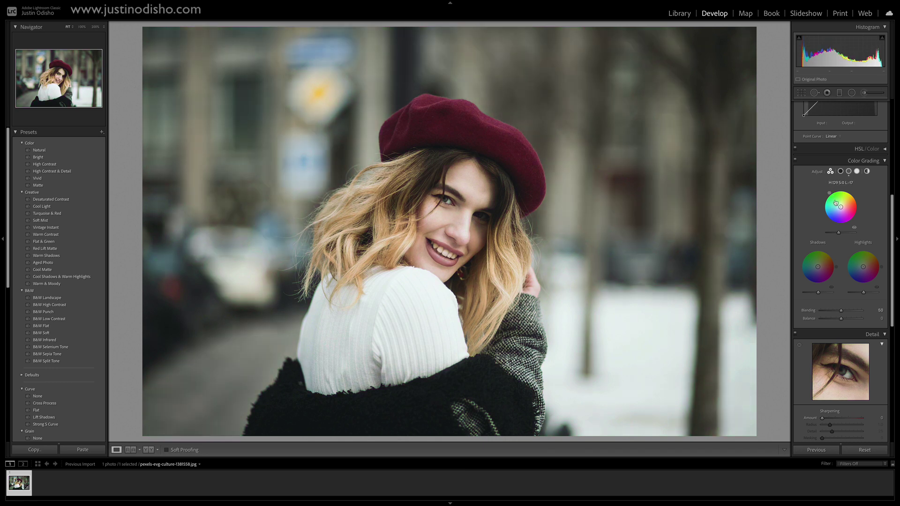
double_click(840, 233)
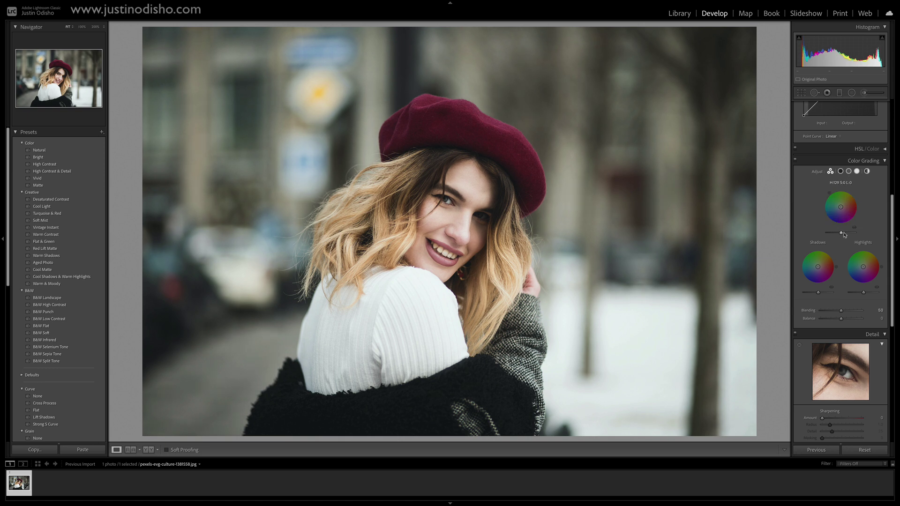
left_click_drag(842, 233, 838, 201)
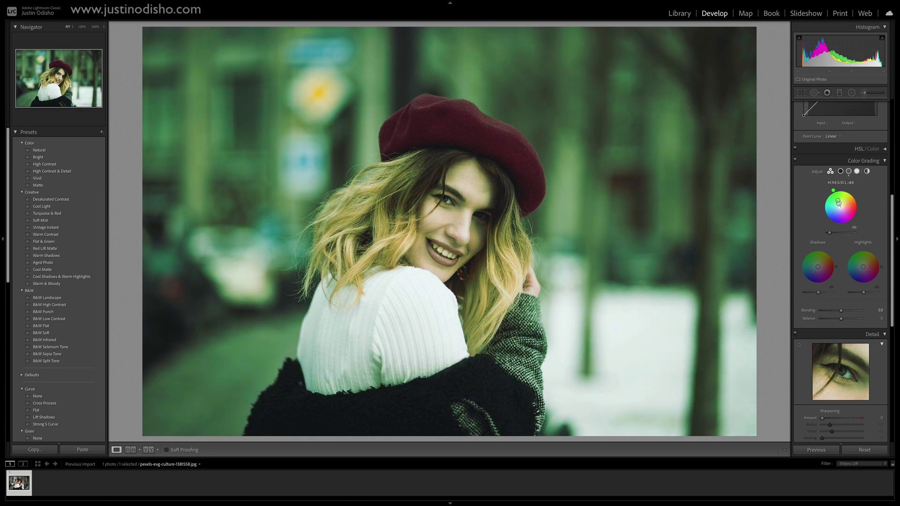
left_click(854, 229)
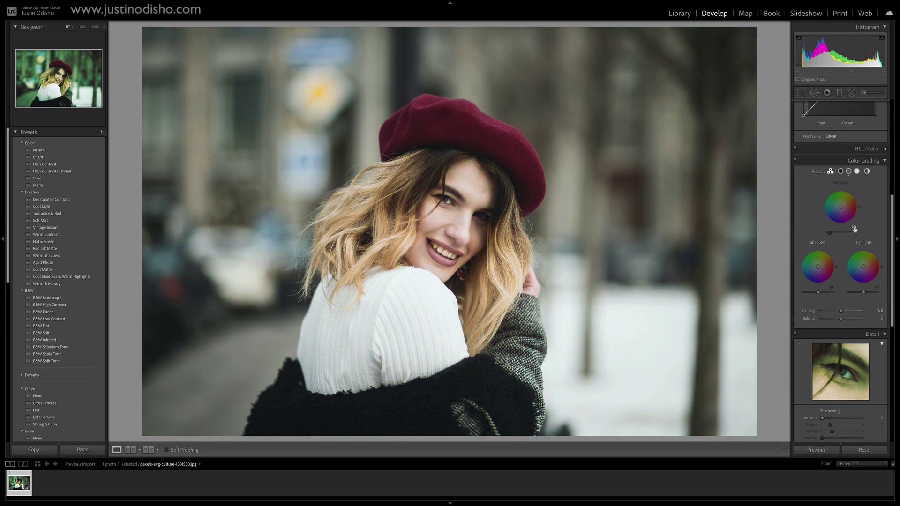
left_click(855, 230)
left_click(842, 232)
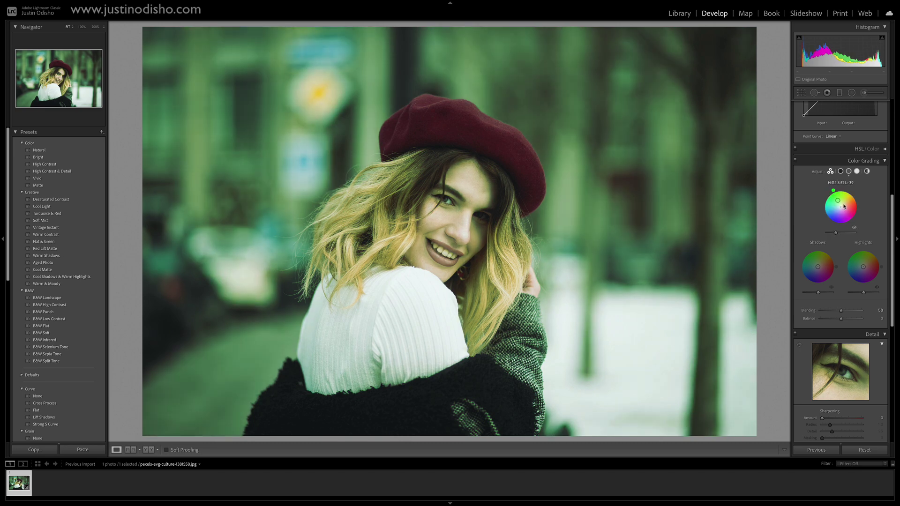
- Tint the shadows cool teal-blue and reset the midtones tint back to neutral
left_click_drag(841, 208, 836, 207)
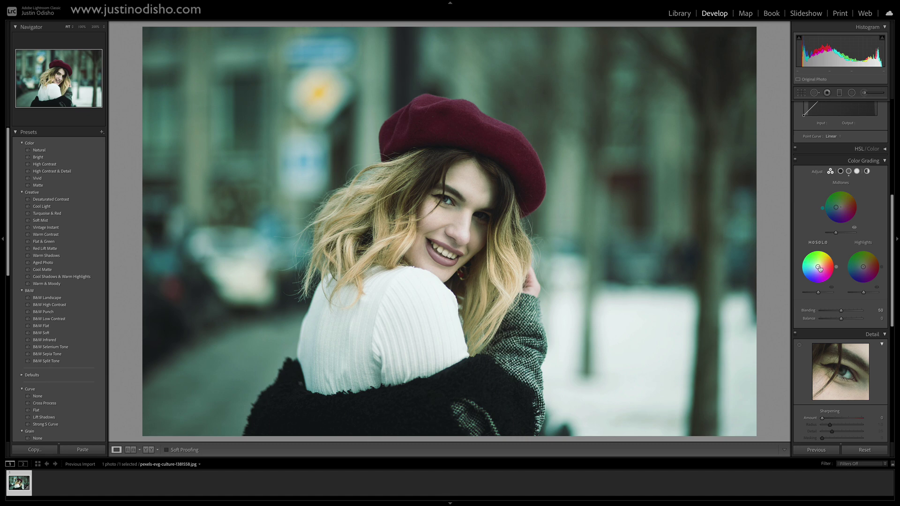
left_click_drag(819, 267, 808, 294)
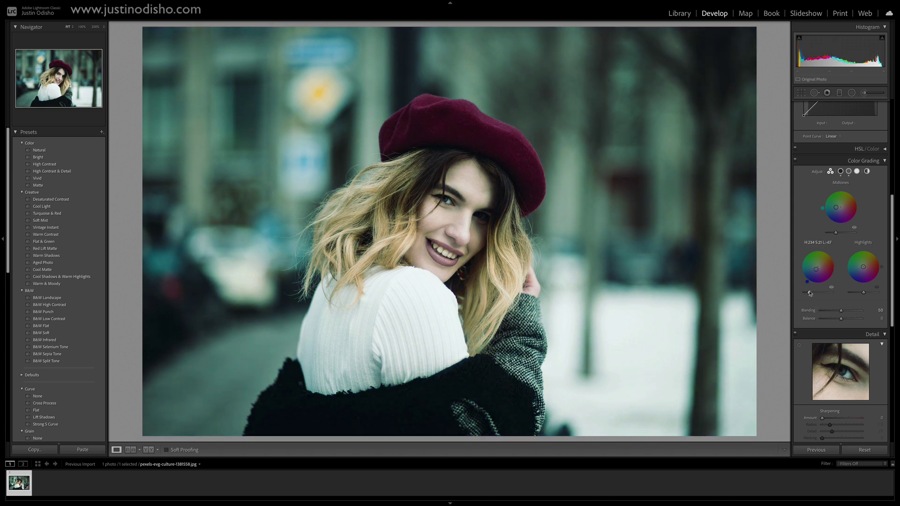
left_click_drag(837, 207, 843, 203)
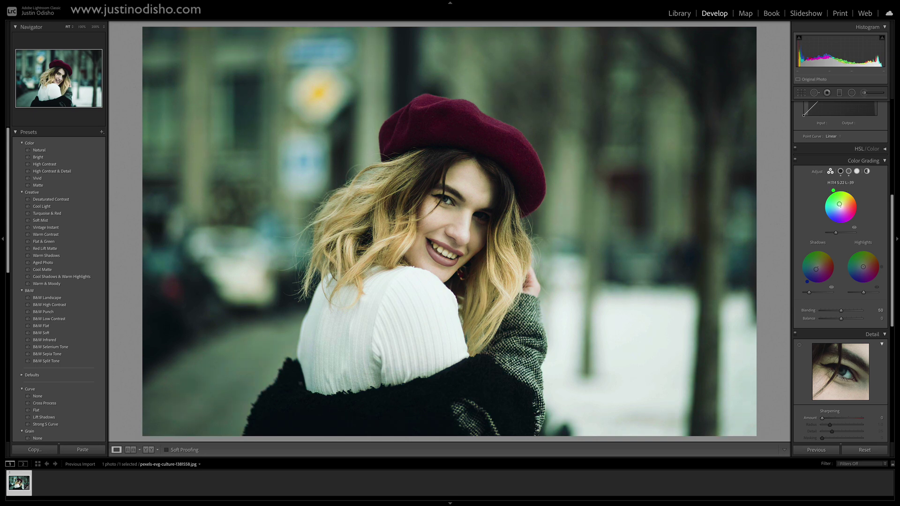
double_click(839, 205)
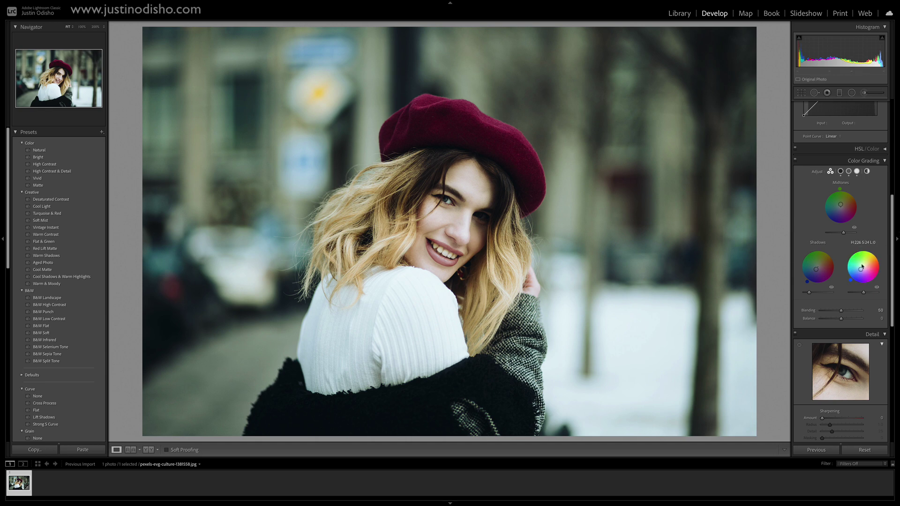
- Push the highlights to bright yellow-green, then set Blending to 28 and Balance to +8
mouse_move(862, 268)
left_mouse_down()
mouse_move(865, 249)
mouse_move(849, 265)
mouse_move(856, 280)
mouse_move(878, 278)
mouse_move(859, 267)
mouse_move(863, 259)
left_mouse_up()
mouse_move(864, 292)
left_mouse_down()
mouse_move(899, 292)
mouse_move(867, 292)
left_mouse_up()
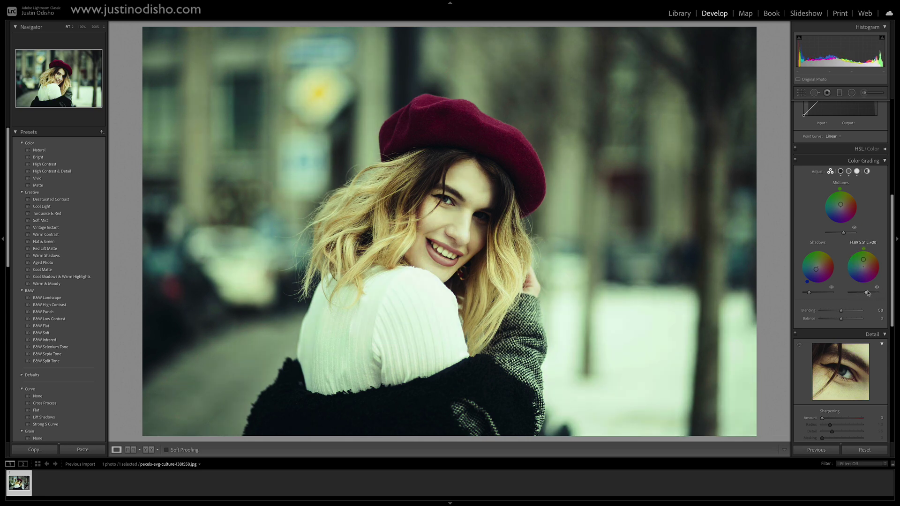
left_click_drag(863, 261, 861, 261)
left_click_drag(841, 313, 816, 310)
mouse_move(842, 321)
left_mouse_down()
mouse_move(865, 321)
mouse_move(807, 318)
mouse_move(845, 311)
mouse_move(834, 313)
mouse_move(848, 320)
mouse_move(834, 311)
left_mouse_up()
- Retint the shadows yellow-green at hue 87, saturation 23 using the single Shadows wheel
left_click(840, 171)
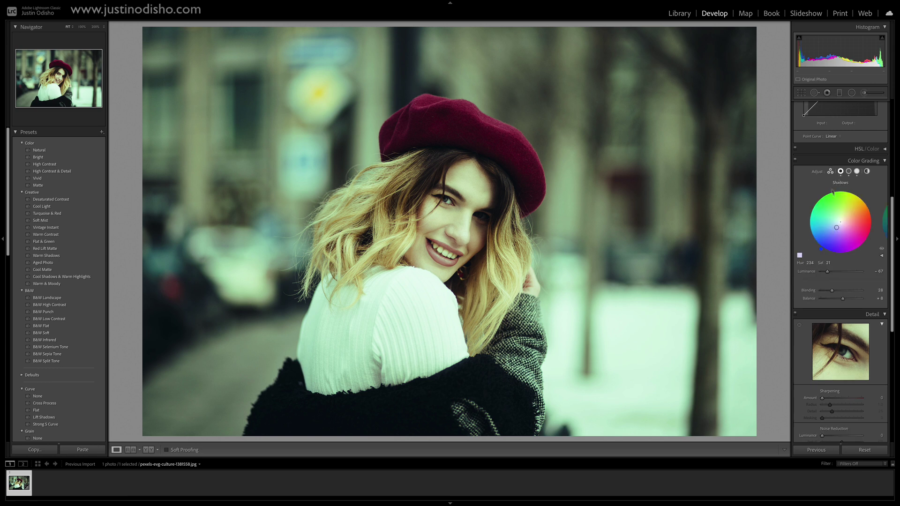
left_click(800, 255)
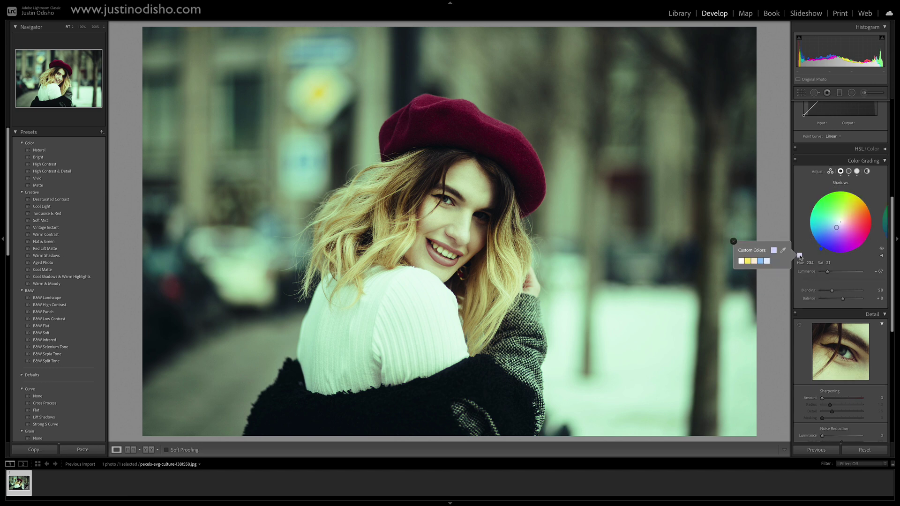
left_click(753, 261)
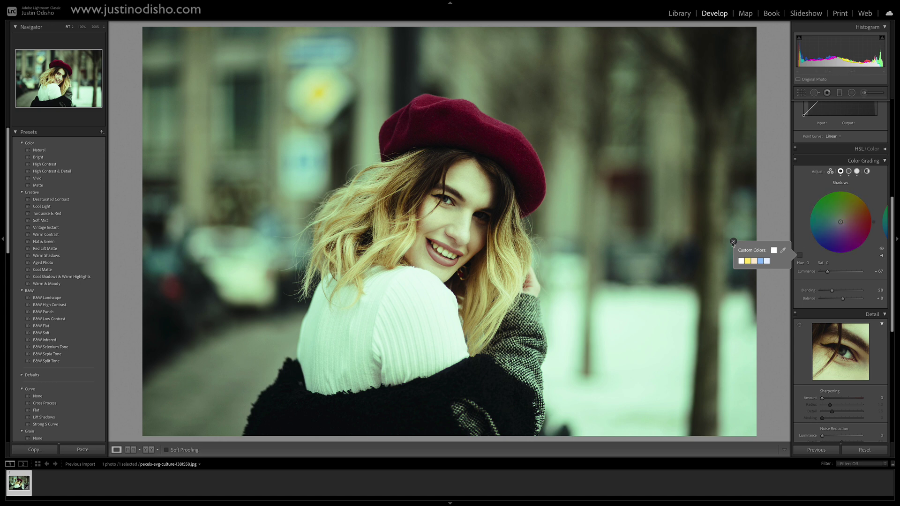
left_click(734, 241)
mouse_move(825, 275)
left_mouse_down()
mouse_move(839, 275)
mouse_move(824, 275)
mouse_move(838, 266)
mouse_move(829, 267)
left_mouse_up()
left_click_drag(845, 209, 847, 218)
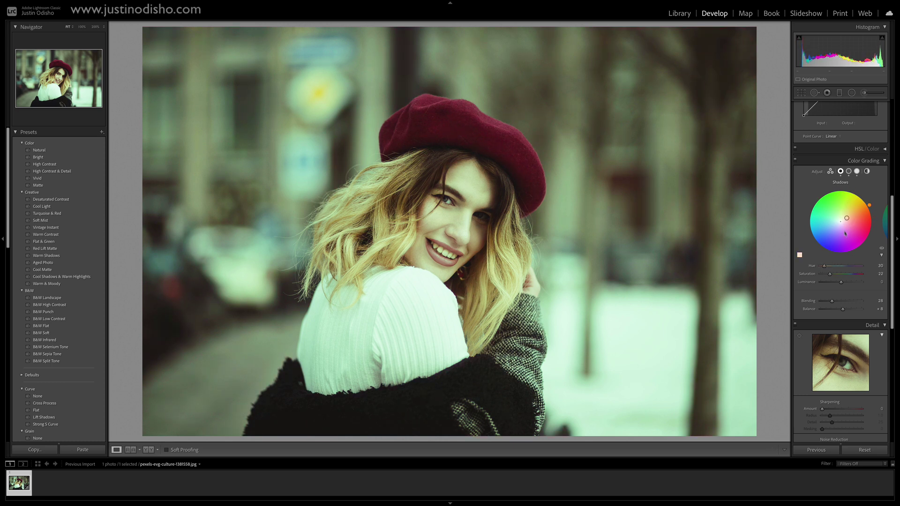
left_click_drag(824, 266, 826, 266)
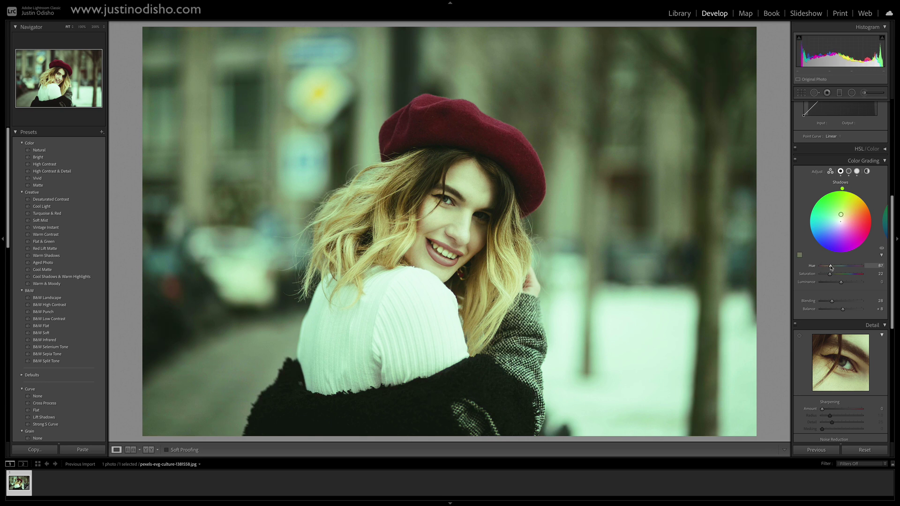
left_click(848, 172)
- Give the whole photo a slight teal tint with the Global wheel
left_click(857, 171)
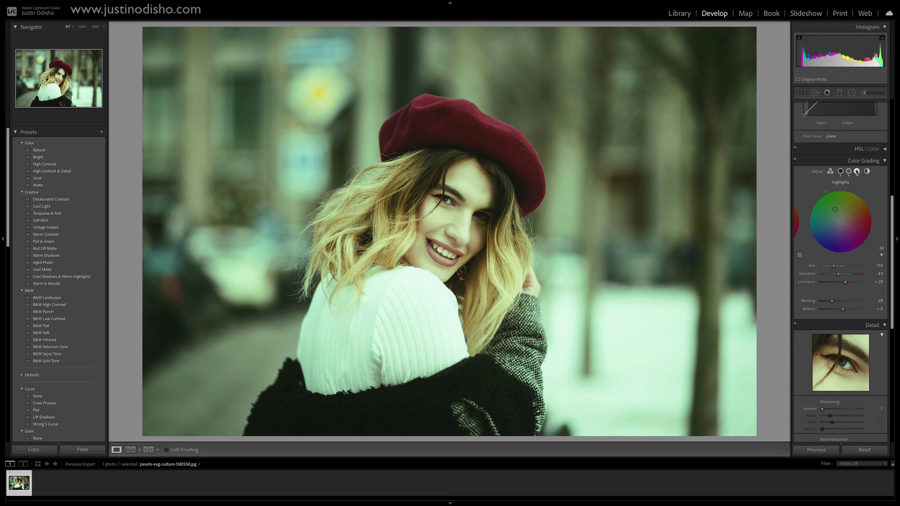
left_click(830, 171)
left_click(867, 172)
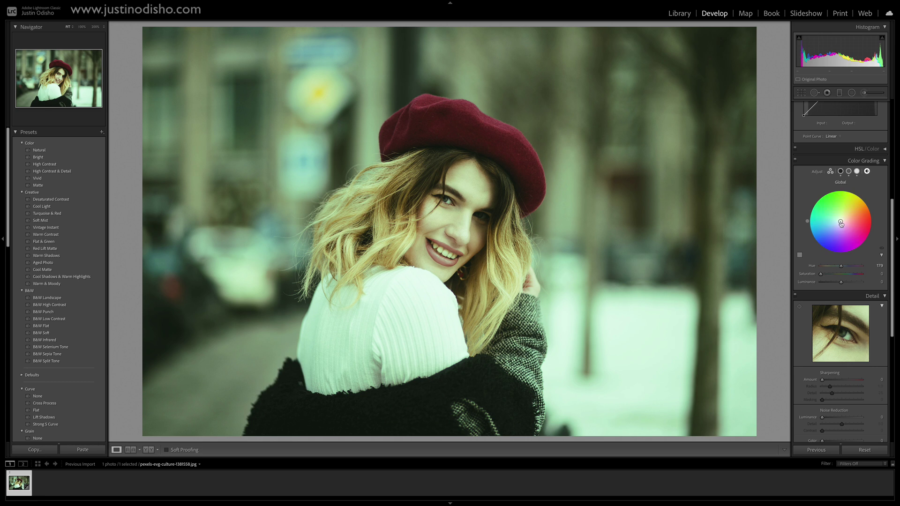
left_click_drag(840, 224, 832, 227)
- Switch Color Grading back to the 3-Way wheel layout
left_click(830, 172)
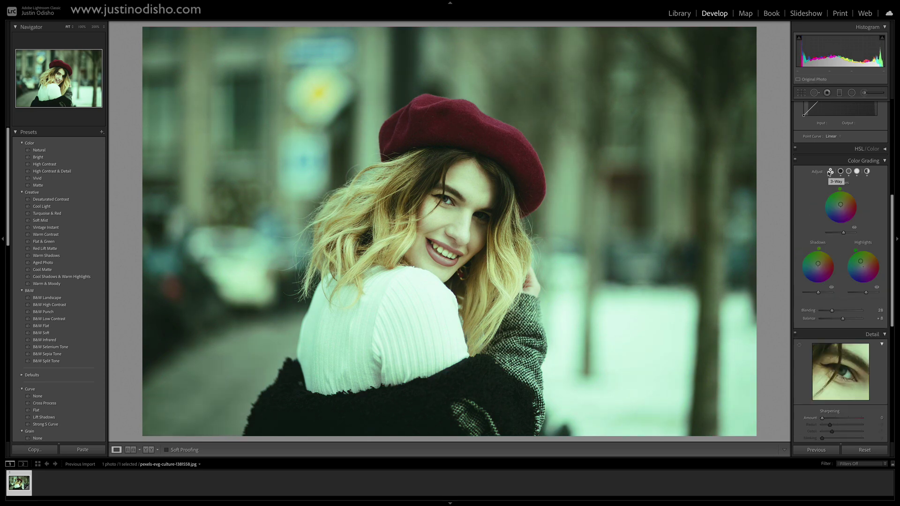